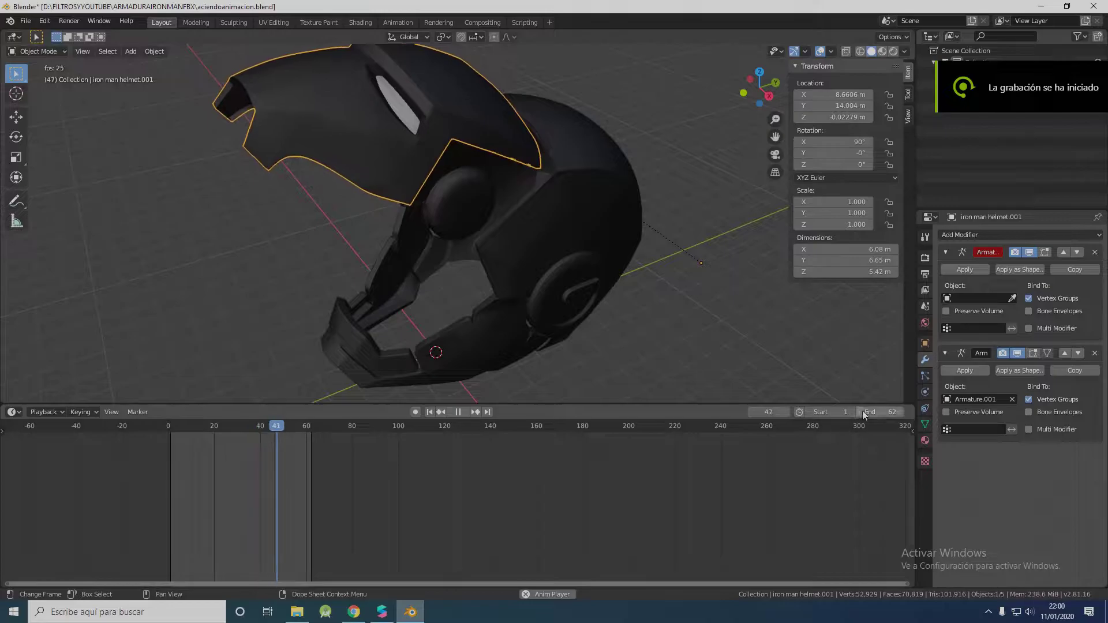
End the Blender helmet animation at frame 120 and preview the visor opening from several angles
mouse_move(864, 412)
left_mouse_down()
mouse_move(900, 412)
mouse_move(860, 412)
left_mouse_up()
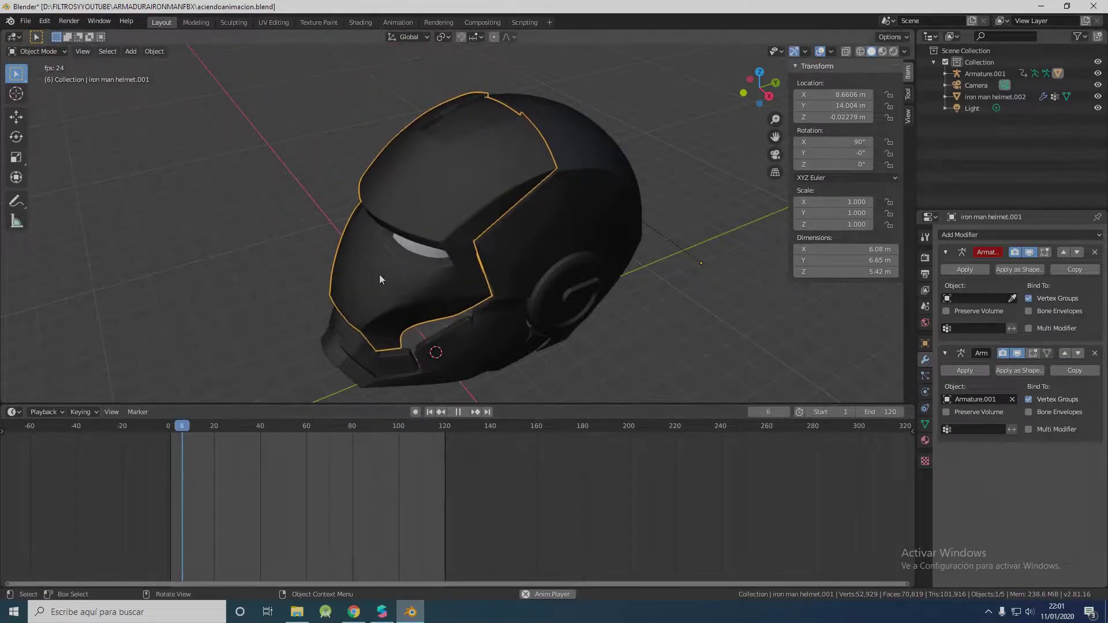
mouse_move(379, 274)
middle_mouse_down()
mouse_move(207, 197)
mouse_move(109, 214)
mouse_move(294, 288)
mouse_move(558, 251)
mouse_move(452, 268)
mouse_move(519, 289)
mouse_move(485, 266)
mouse_move(490, 297)
middle_mouse_up()
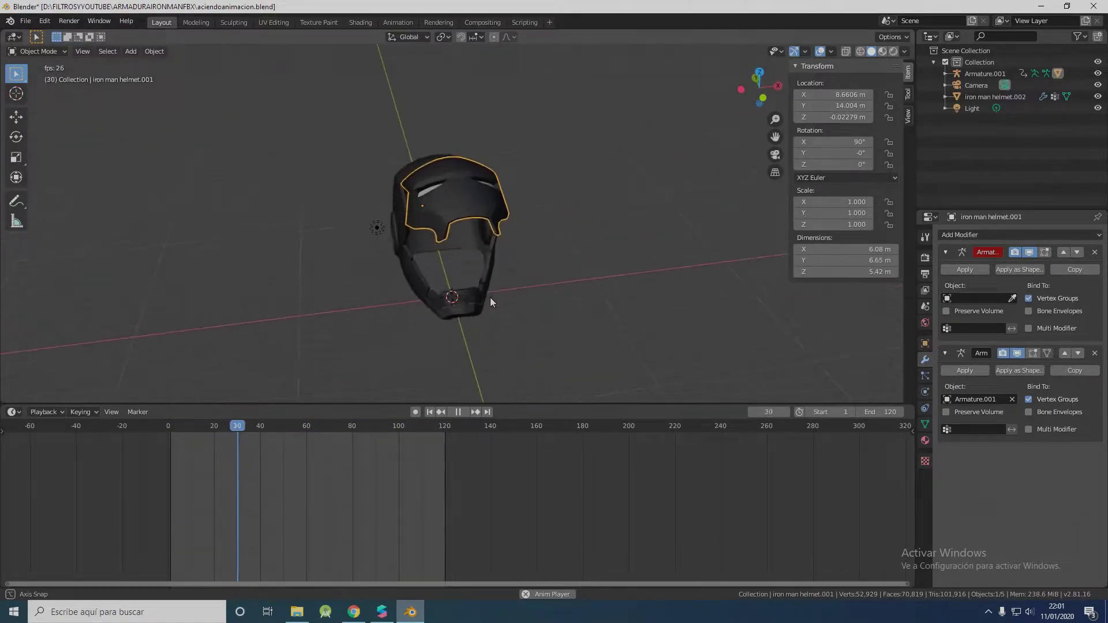
mouse_move(487, 249)
middle_mouse_down()
mouse_move(475, 257)
mouse_move(562, 228)
mouse_move(406, 236)
middle_mouse_up()
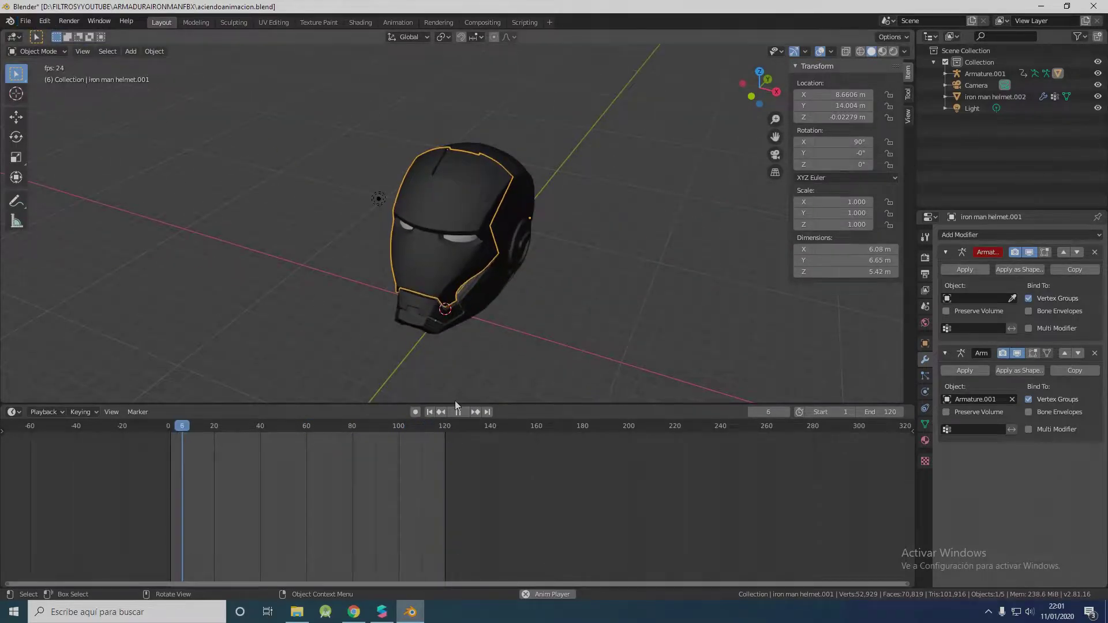
key("space")
left_click(26, 21)
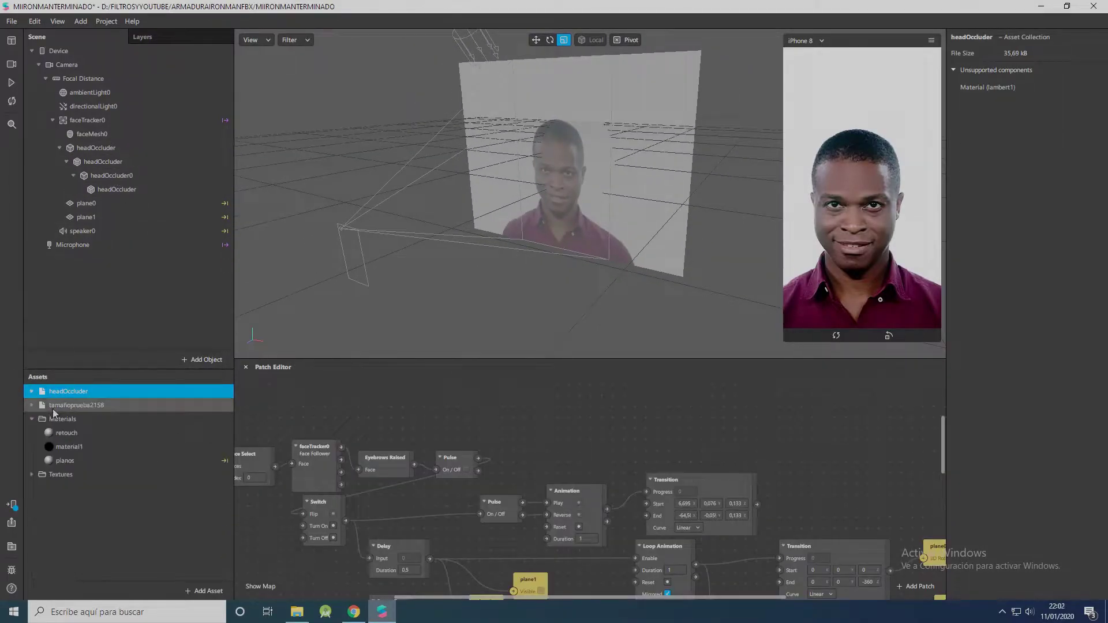
Place the tamañoprueba2158 helmet asset under faceTracker0 and view it on the face
left_click_drag(76, 404, 119, 196)
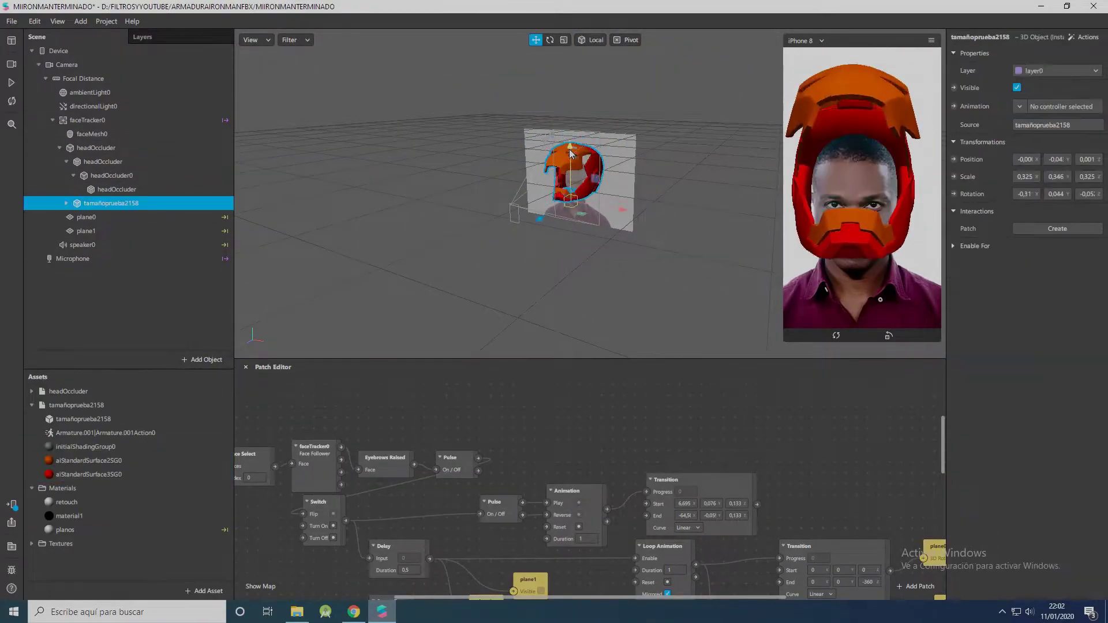
right_click_drag(656, 187, 817, 306)
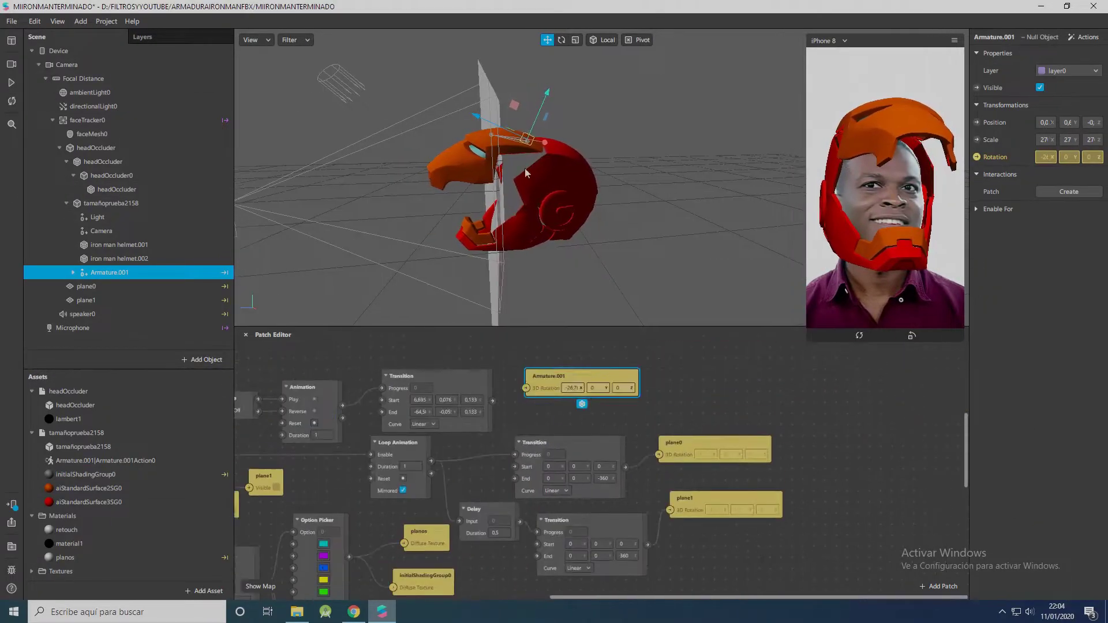
Switch to the move gizmo, view the whole helmet, and position the Armature.001 rotation patch
key("w")
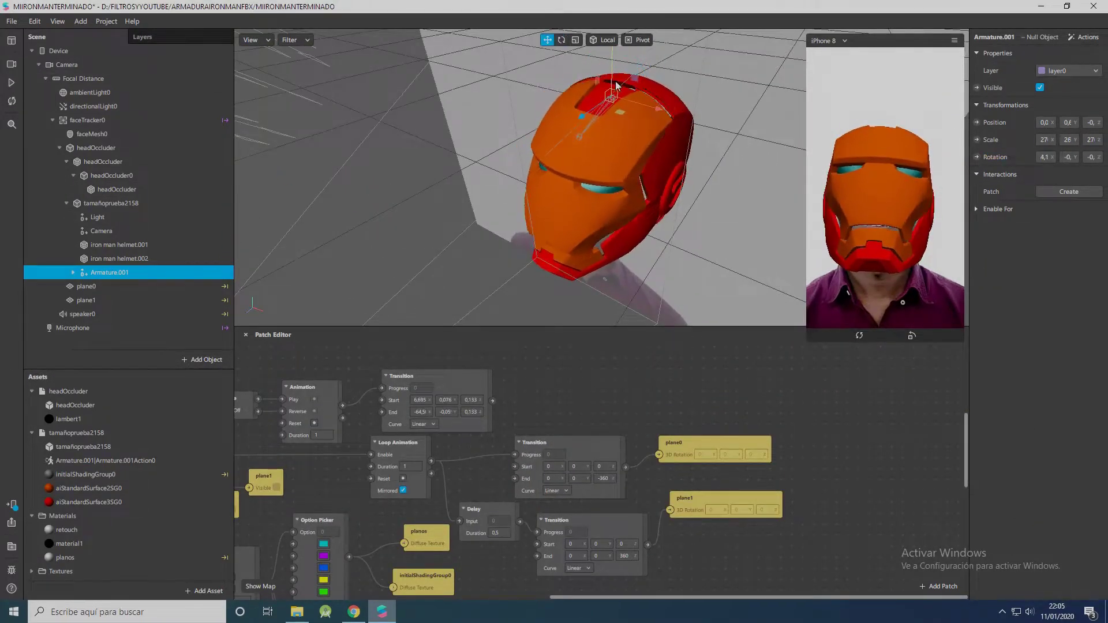
left_click_drag(612, 74, 532, 166)
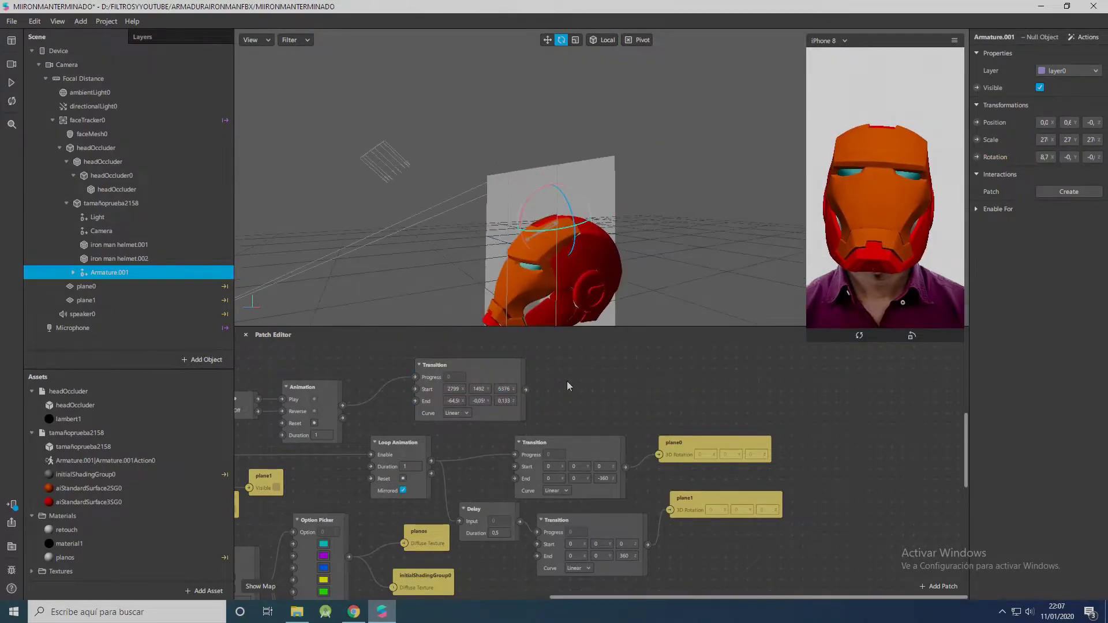
left_click_drag(481, 115, 495, 195)
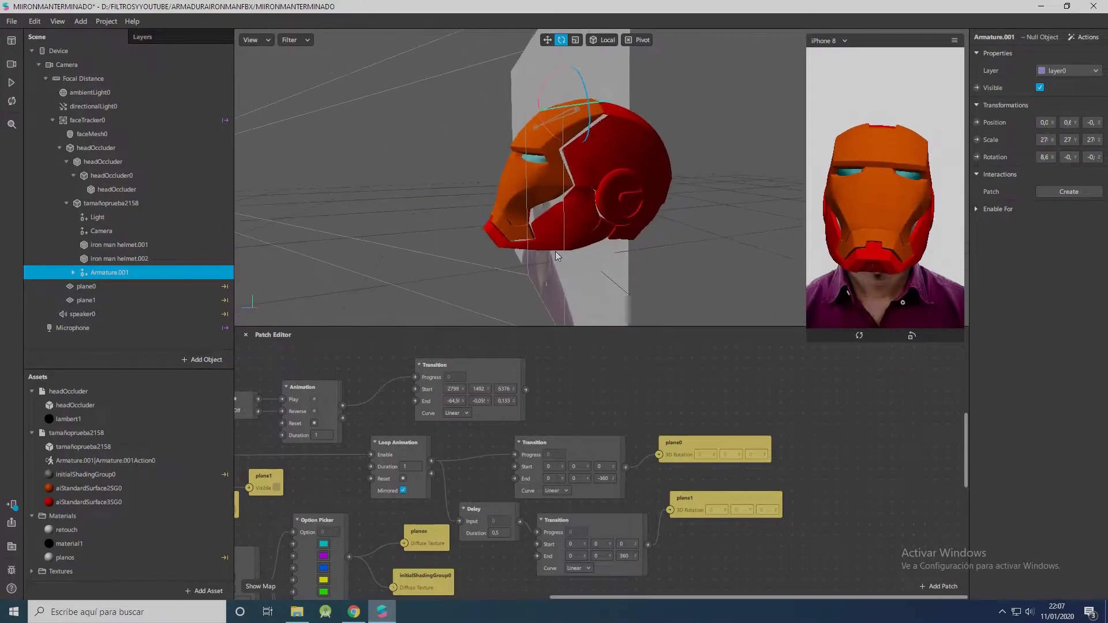
left_click_drag(460, 233, 203, 147)
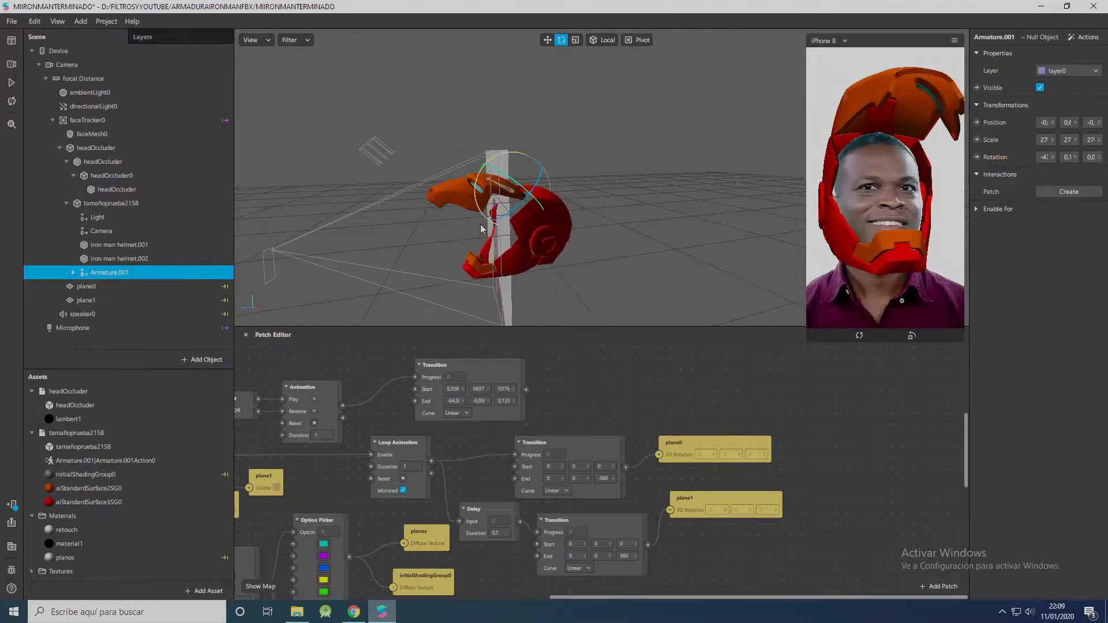
left_click_drag(612, 377, 600, 376)
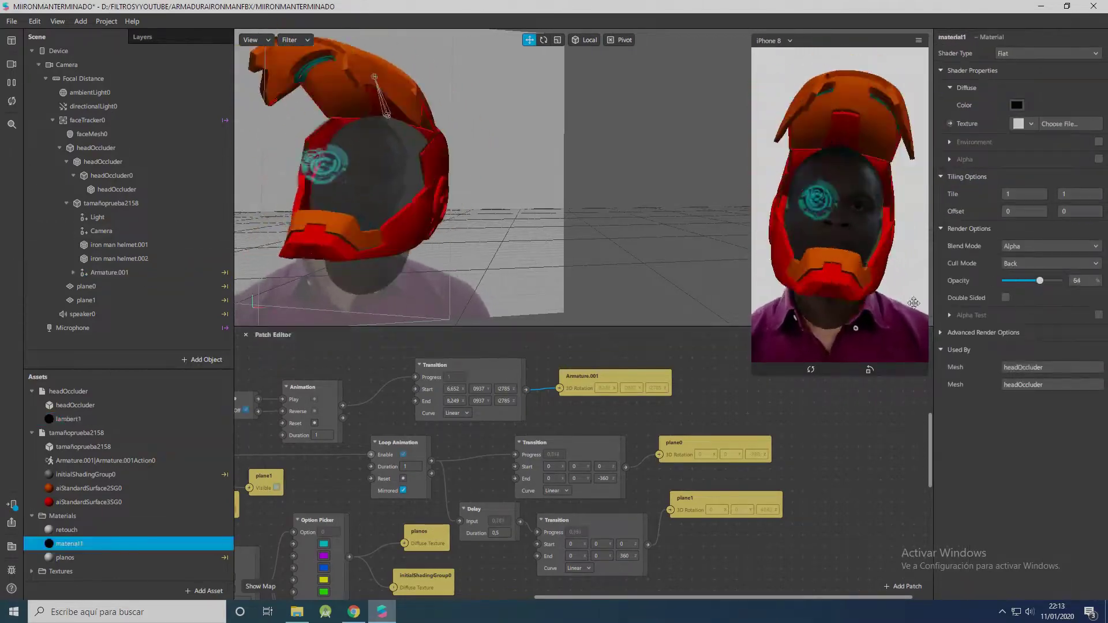
Select the headOccluder, pause the effect, and select the helmet in the scene
left_click(117, 189)
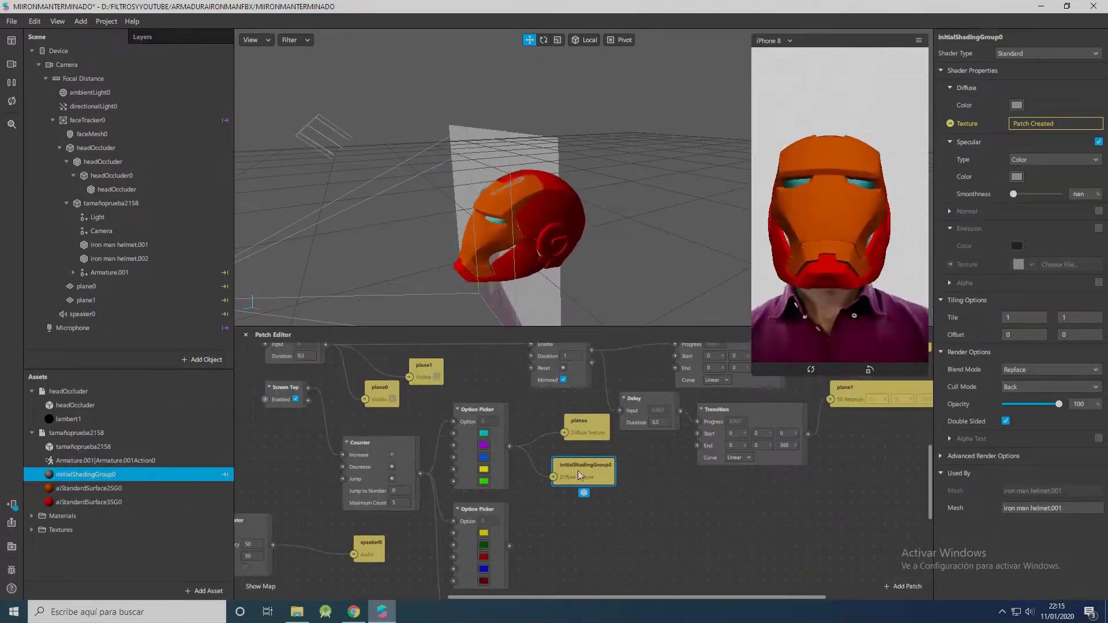
left_click(16, 93)
left_click(501, 245)
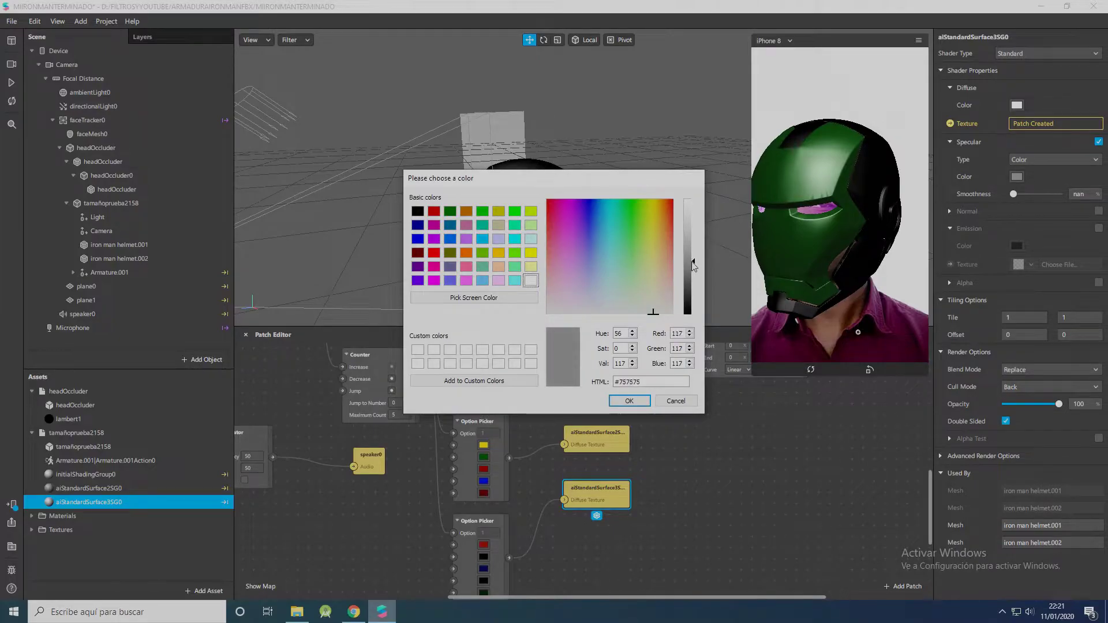
Confirm the material colour and set Specular Smoothness to 23
left_click(629, 401)
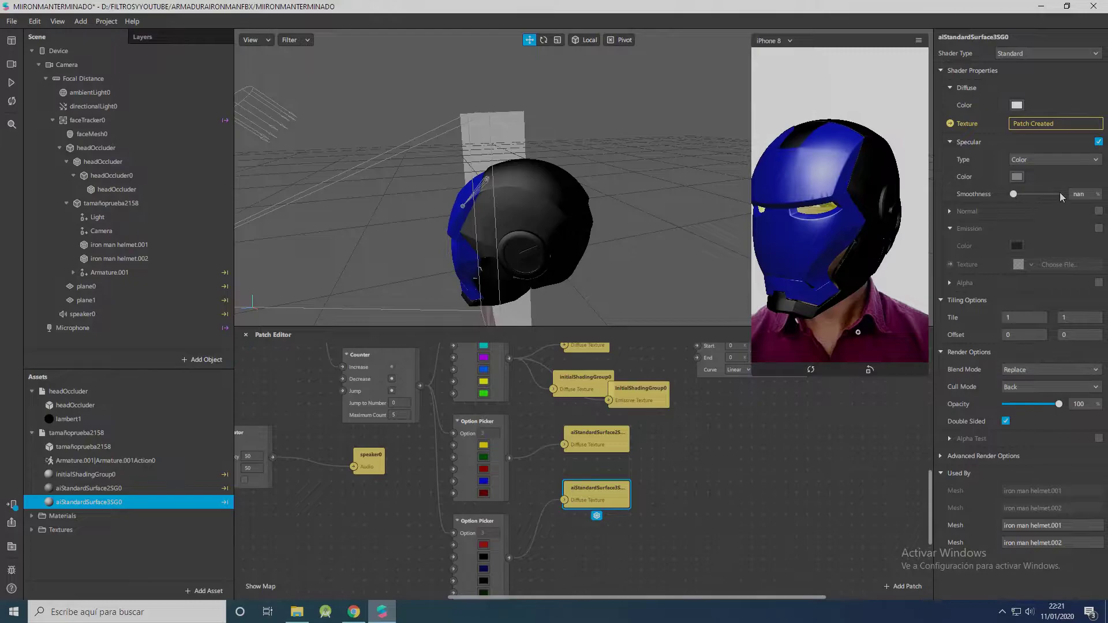
left_click_drag(1015, 195, 1019, 197)
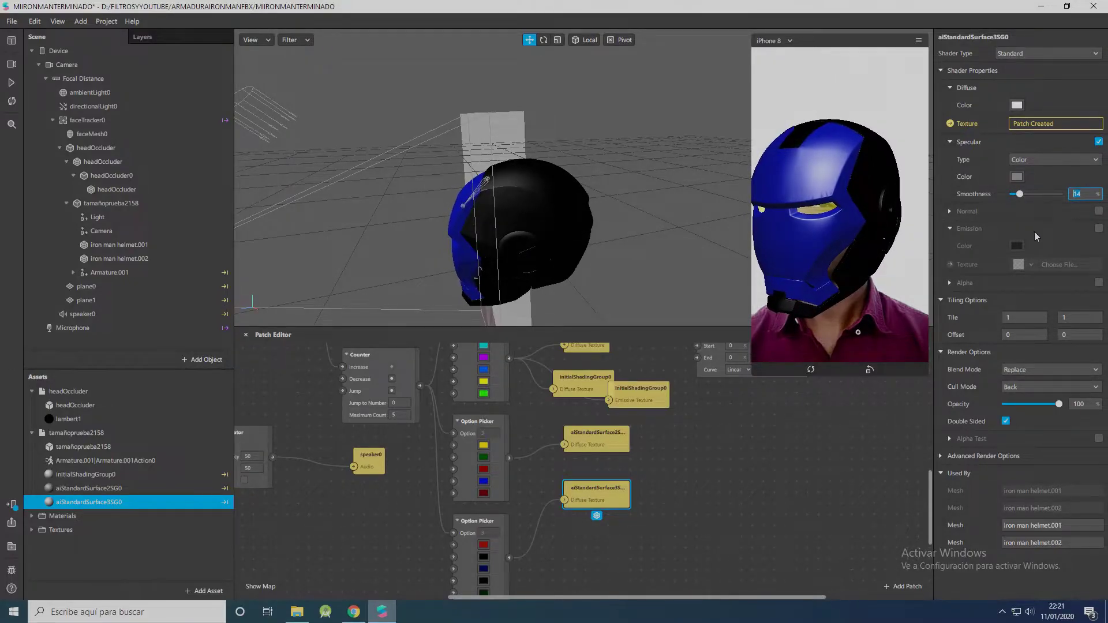
type("23")
key("Return")
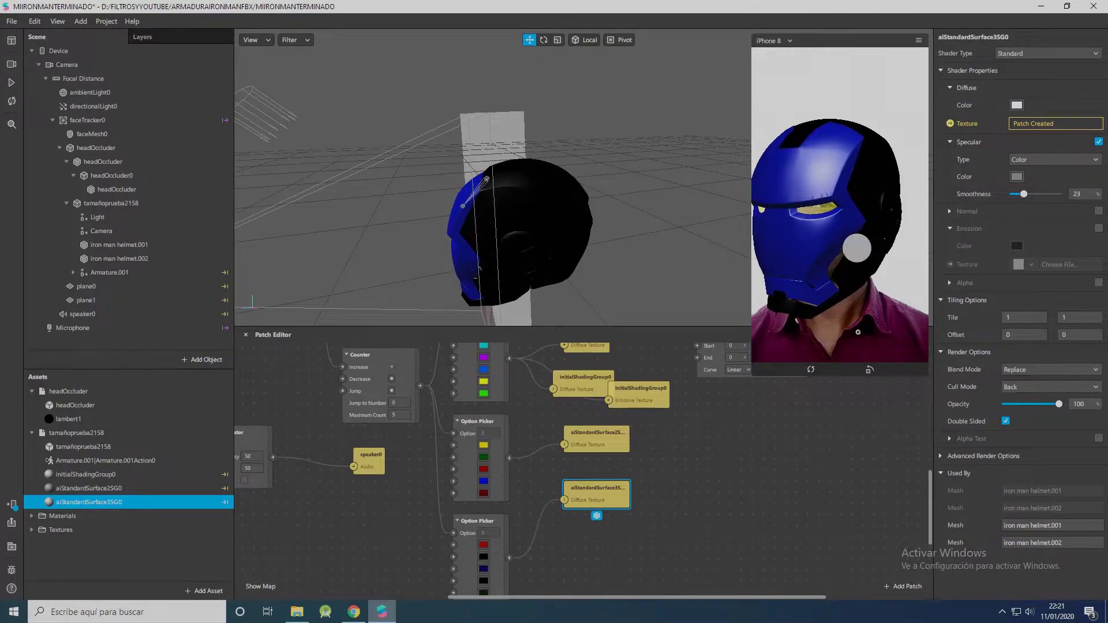
Cycle the helmet through gold-red and green-black schemes, then open and close the Specular Color dialog
left_click(847, 248)
left_click(854, 251)
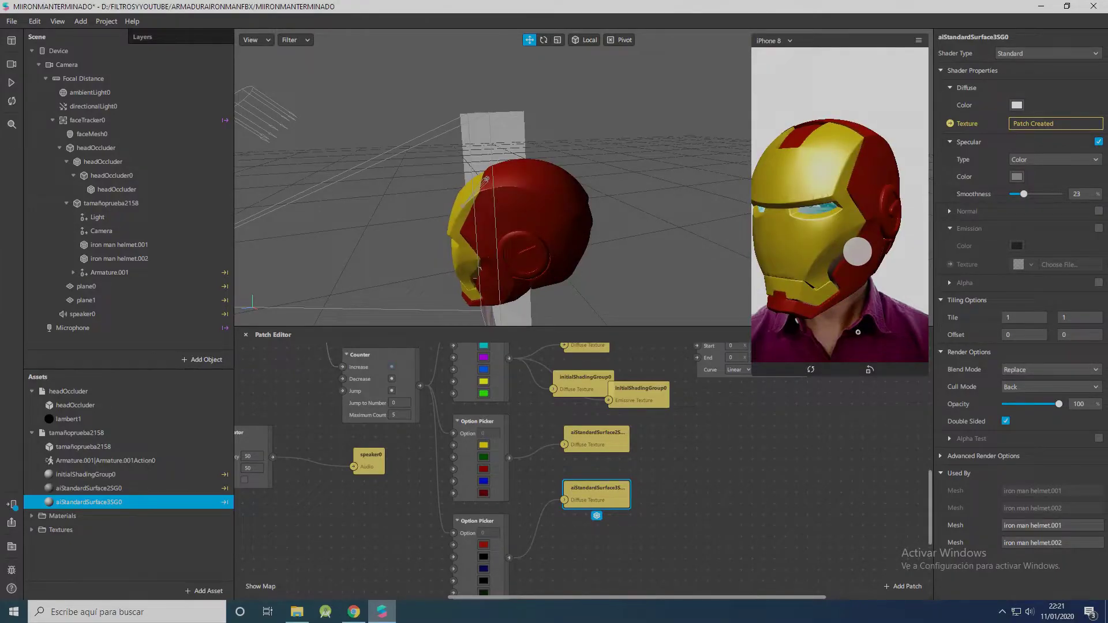
left_click(858, 252)
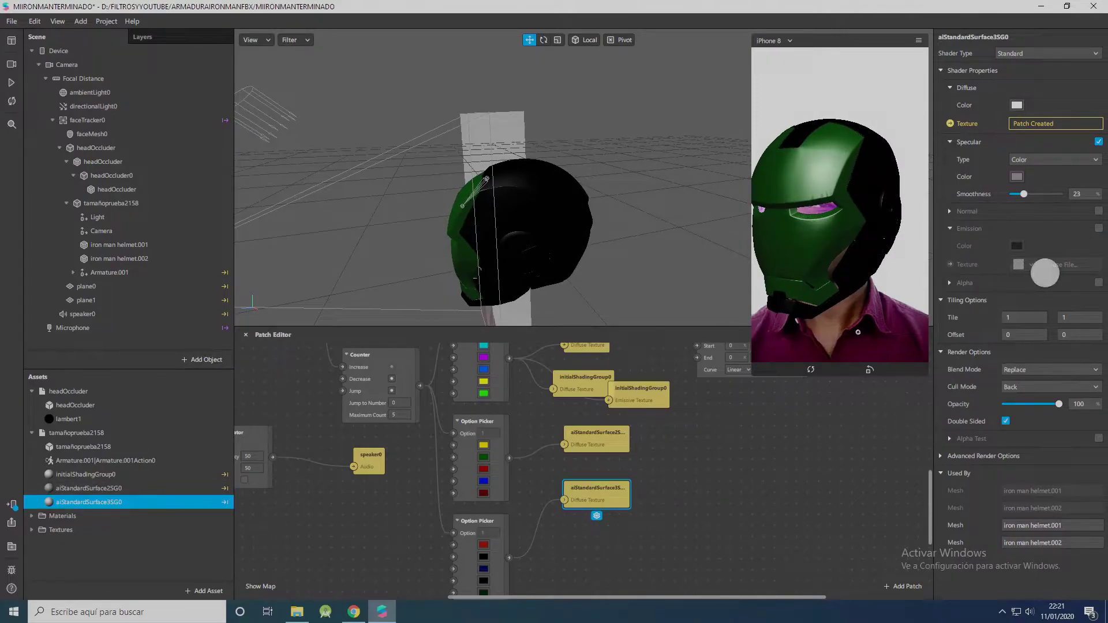
left_click(1017, 178)
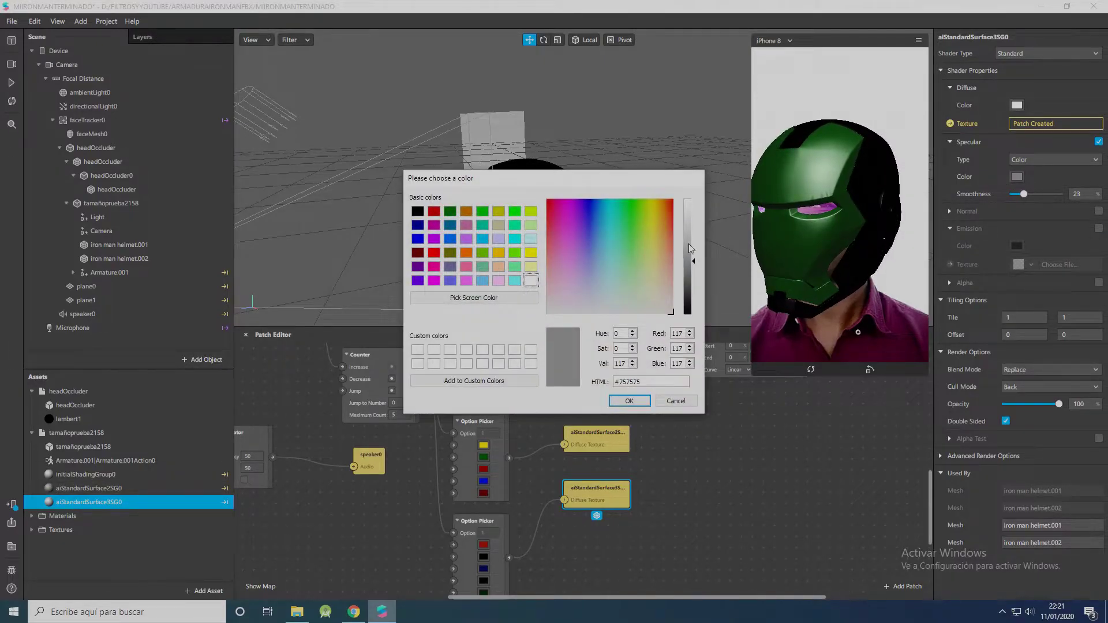
left_click(630, 400)
left_click(860, 291)
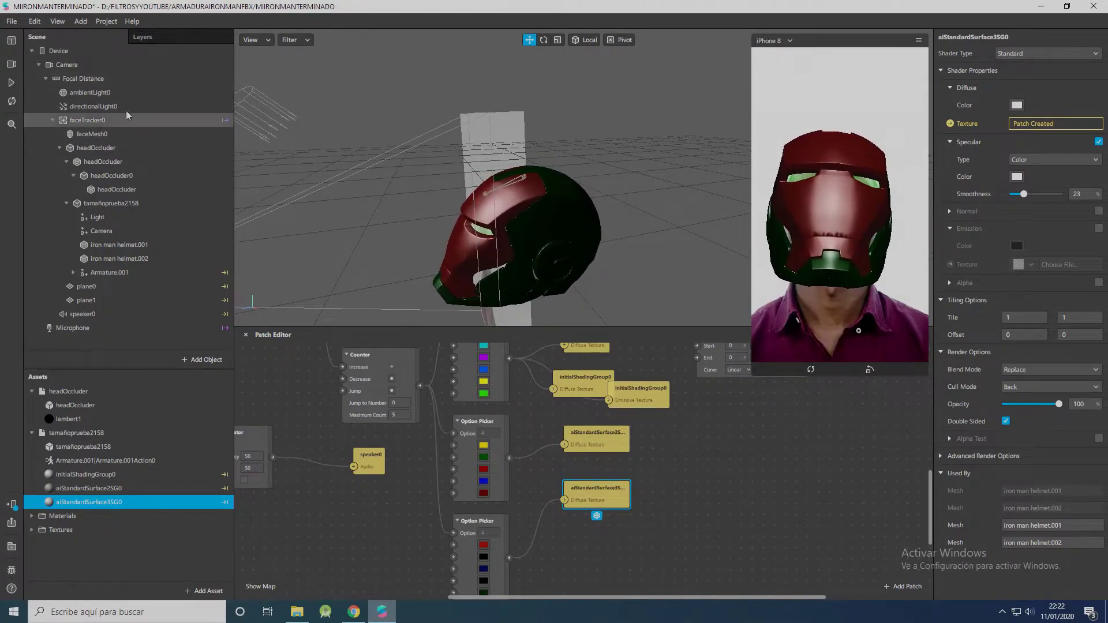
Switch the helmet to gold and red and orbit to review the raised visor
left_click(7, 26)
left_click(48, 159)
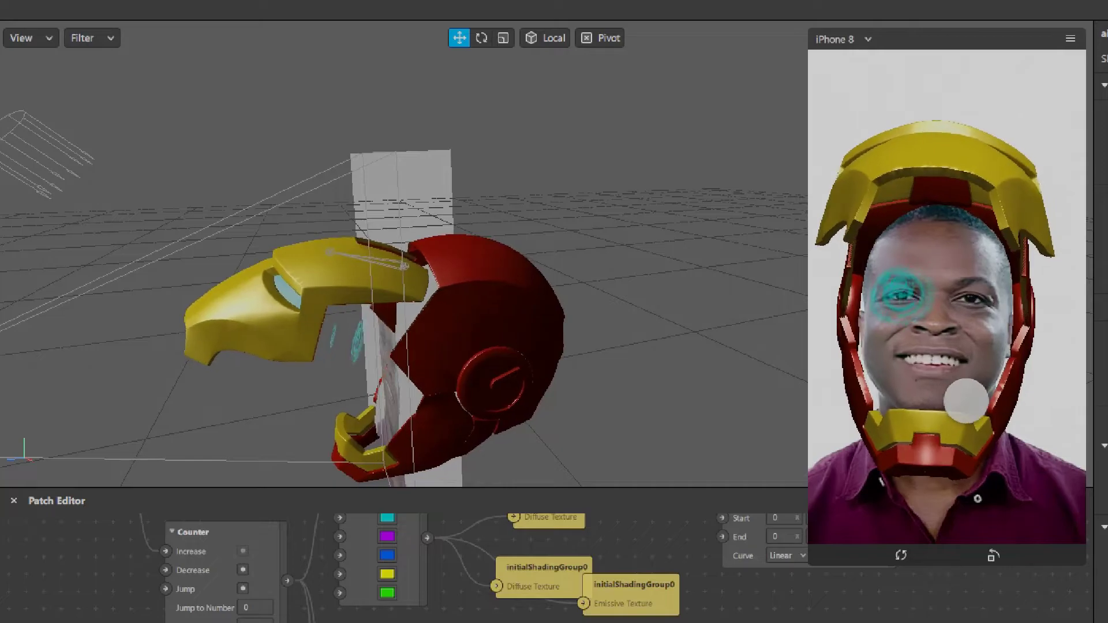
mouse_move(288, 390)
left_mouse_down()
mouse_move(387, 376)
mouse_move(479, 273)
mouse_move(366, 300)
mouse_move(300, 289)
mouse_move(429, 254)
left_mouse_up()
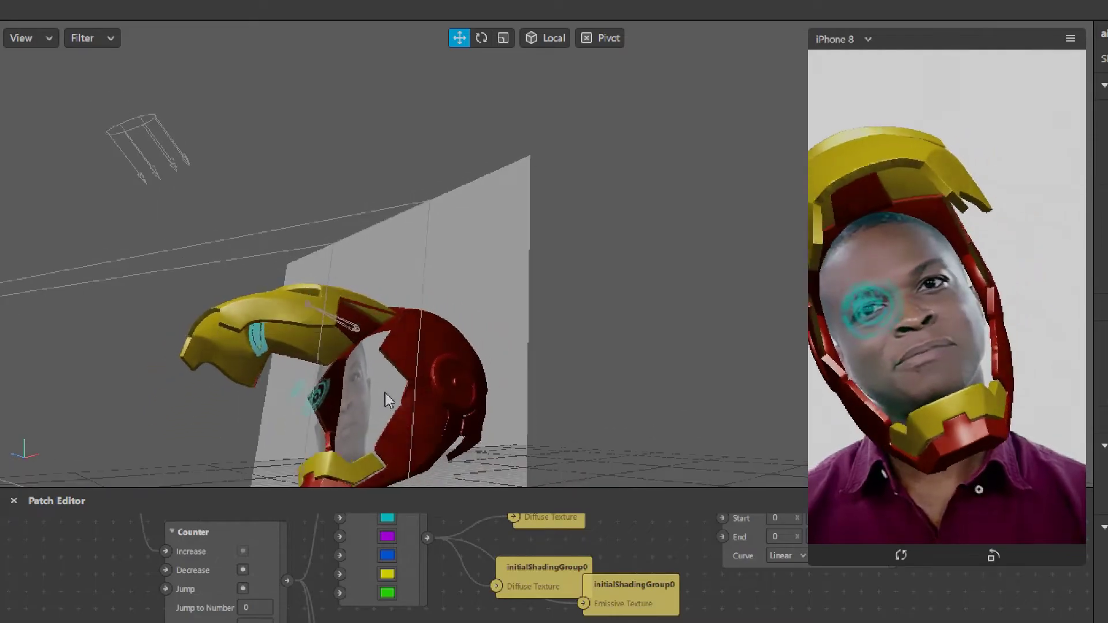